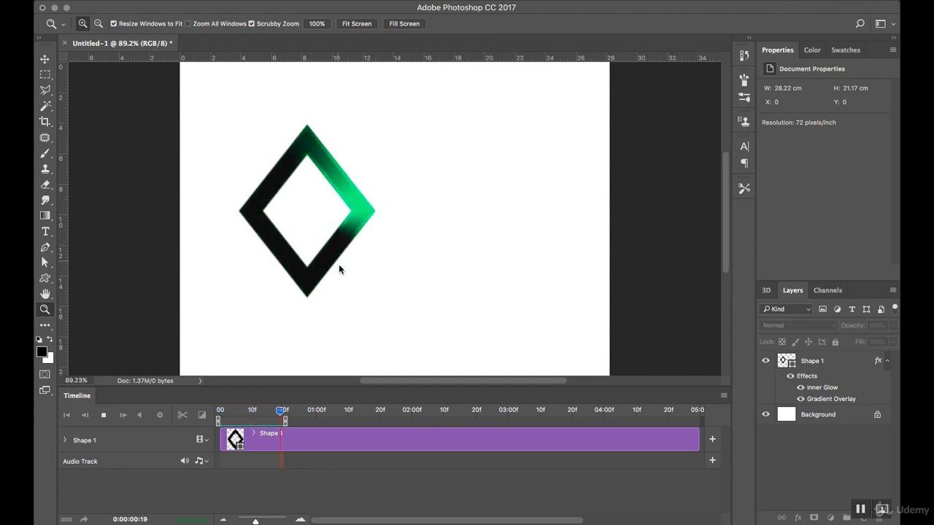
- Stop the animation playback and close the Timeline tab group
key("space")
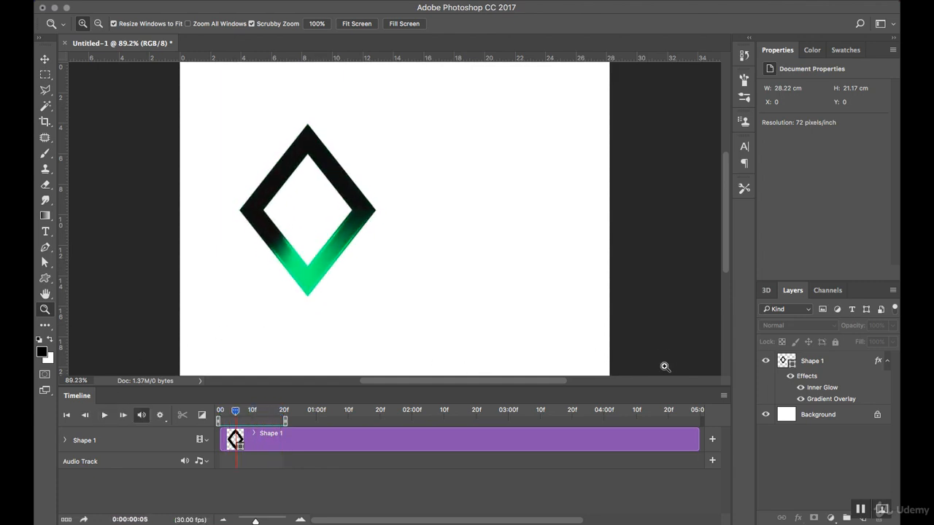
left_click(723, 395)
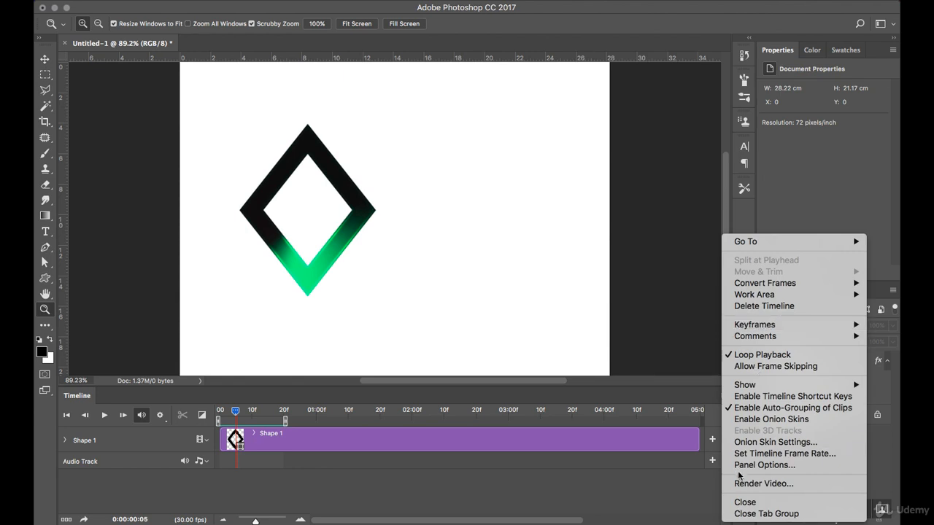
left_click(761, 513)
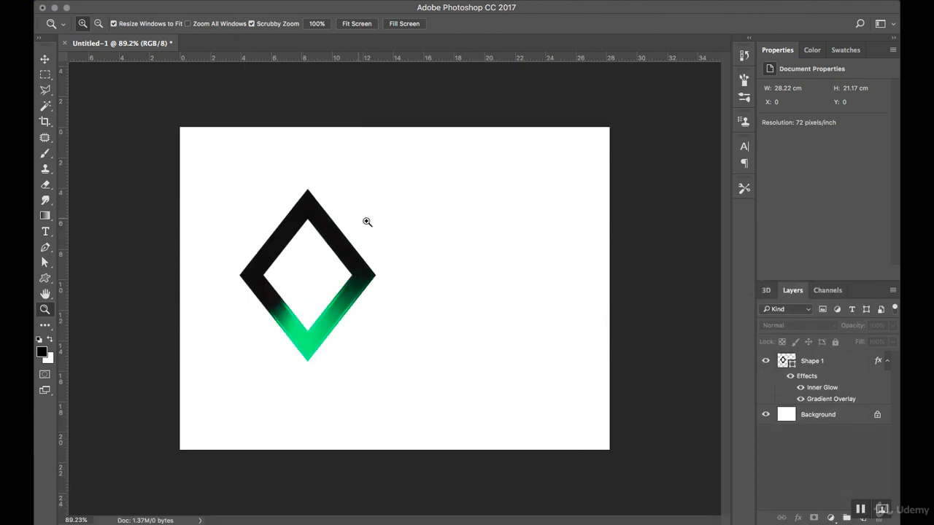
- Delete the layer containing the diamond shape, leaving only the white background
left_click_drag(847, 361, 852, 440)
right_click(837, 365)
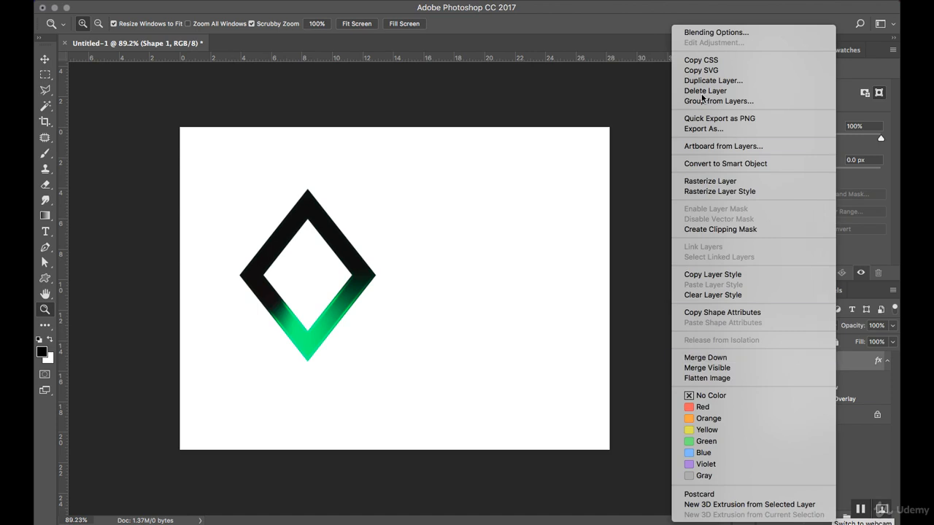
left_click(705, 91)
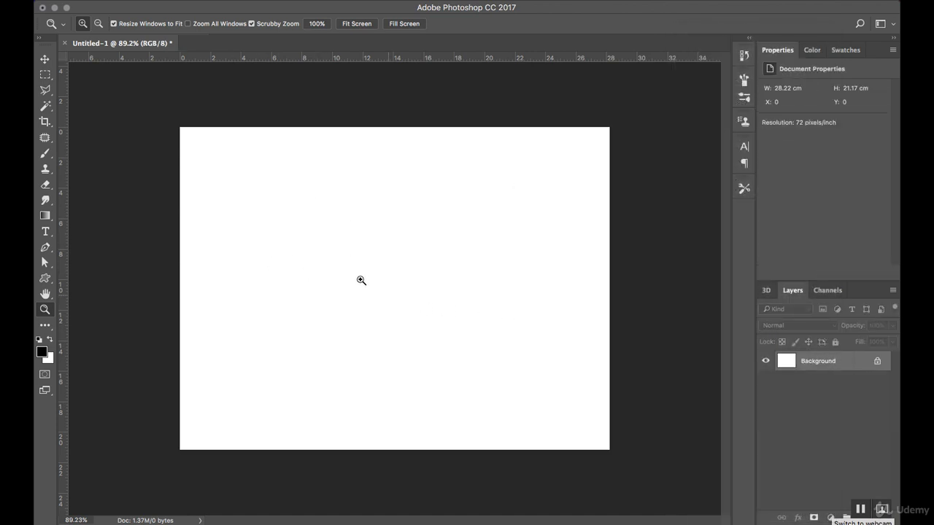
- Choose the Custom Shape tool and load the All shape set, replacing the current shapes
left_click(44, 60)
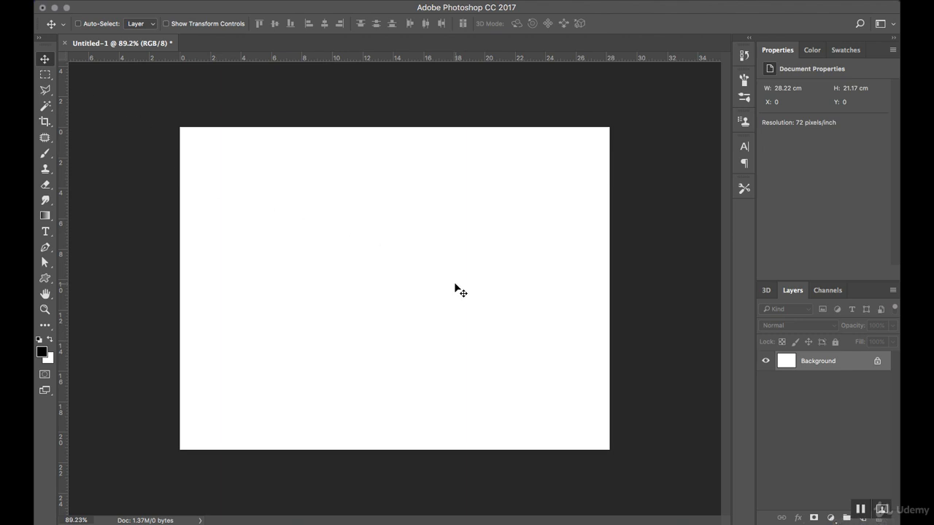
left_click(42, 280)
right_click(41, 279)
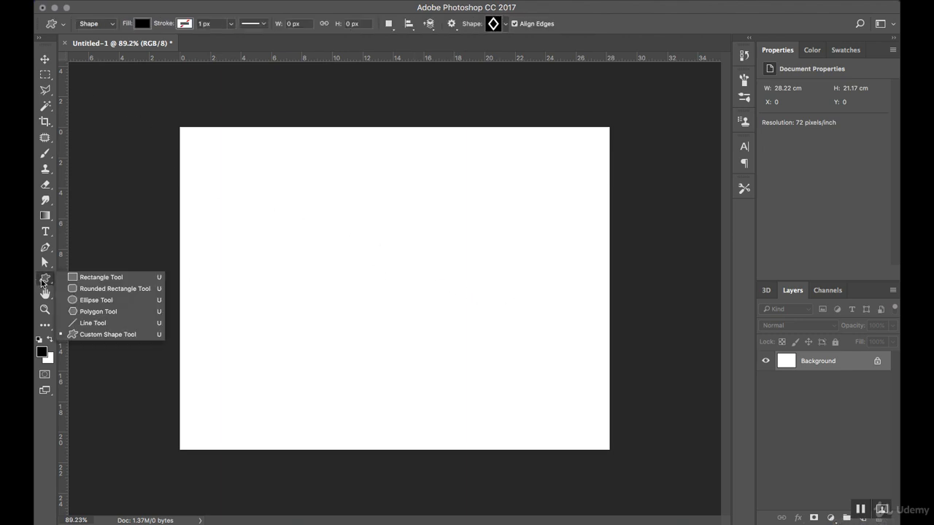
left_click(98, 335)
left_click(504, 25)
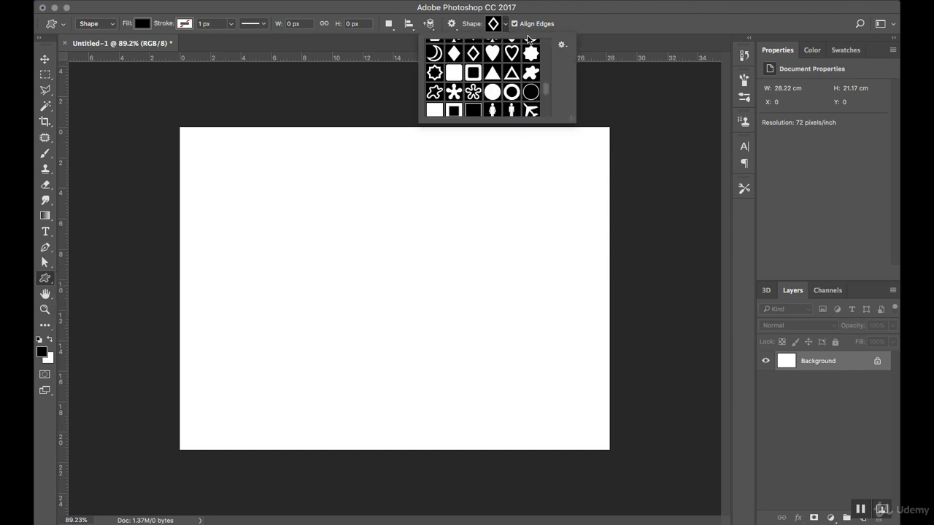
left_click(561, 45)
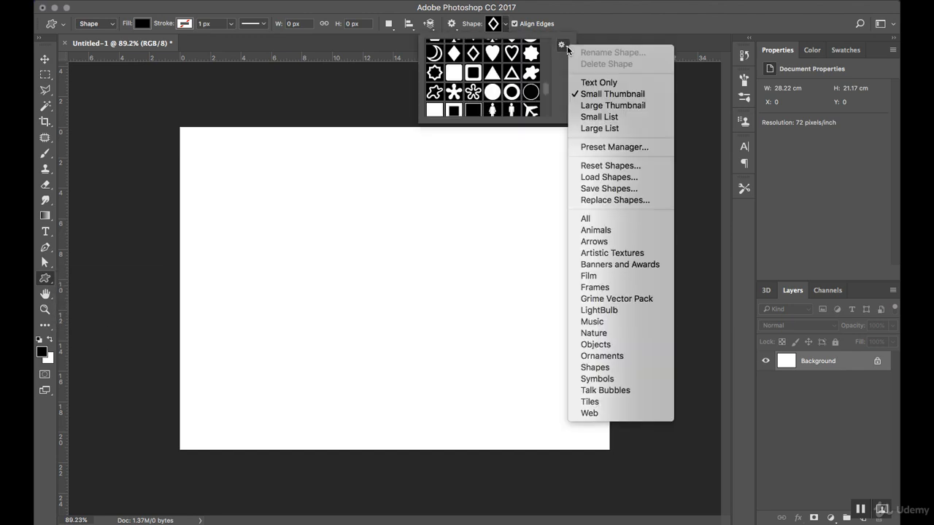
left_click(586, 219)
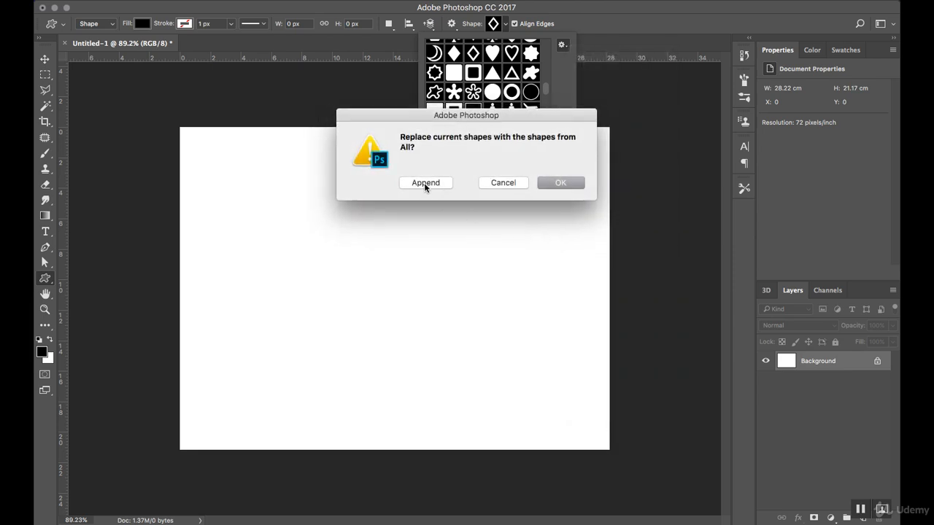
left_click(555, 183)
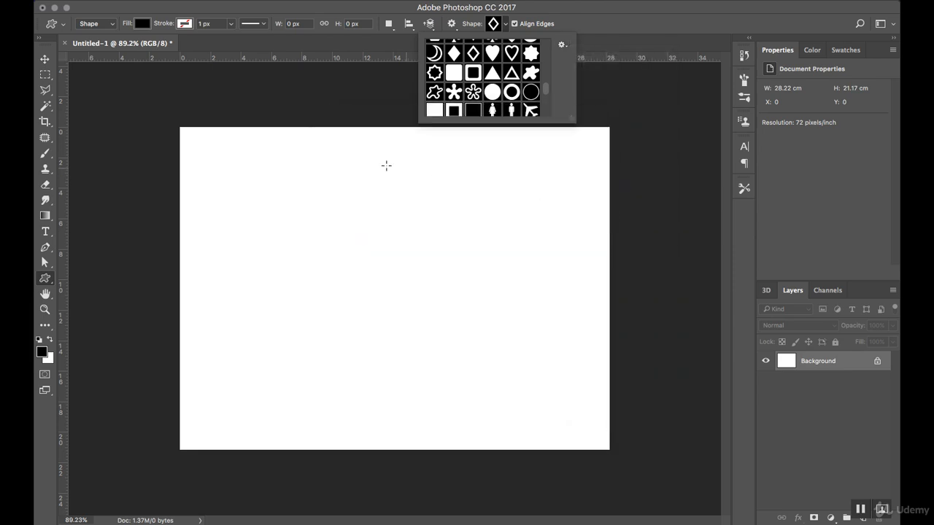
- Draw a black ring about 13 cm across on the canvas with the thick circle frame custom shape, keeping it perfectly round
mouse_move(543, 90)
left_mouse_down()
mouse_move(546, 78)
mouse_move(549, 95)
left_mouse_up()
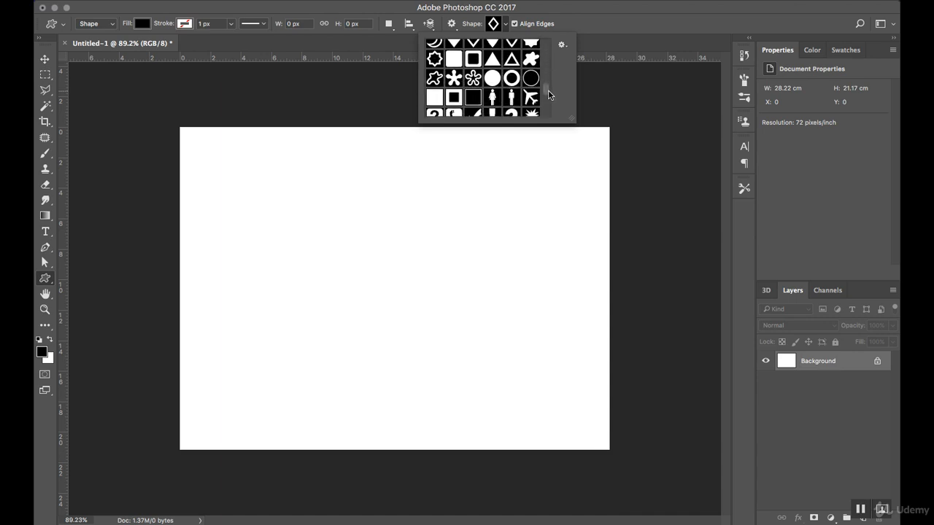
left_click(512, 79)
left_click_drag(265, 173, 482, 370)
key("shift")
- Move the ring about 2 cm left and 1 cm down on the canvas
left_click(45, 59)
left_click_drag(421, 287, 440, 281)
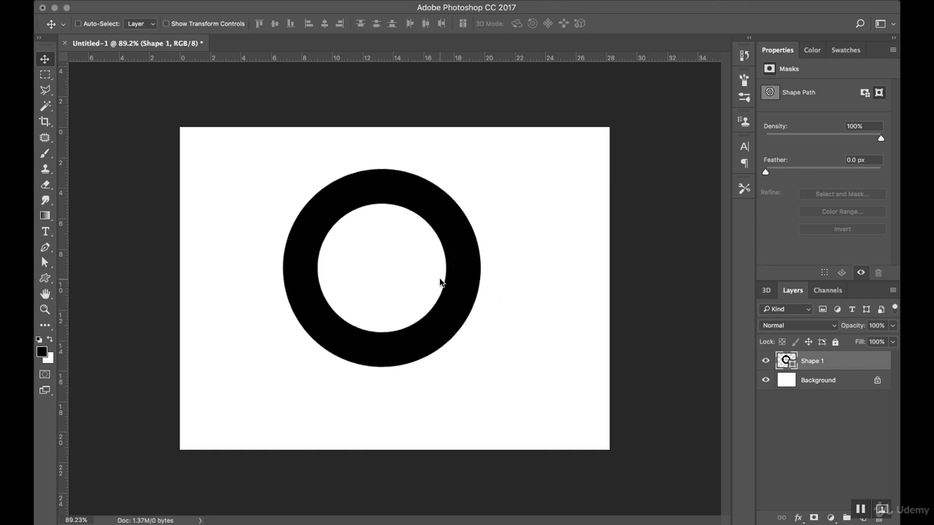
left_click_drag(440, 282, 410, 297)
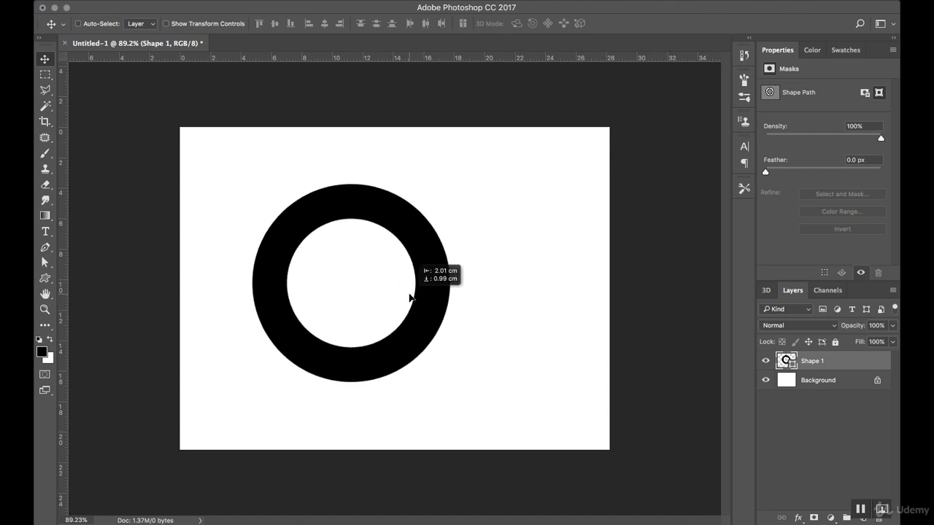
left_click_drag(410, 297, 410, 297)
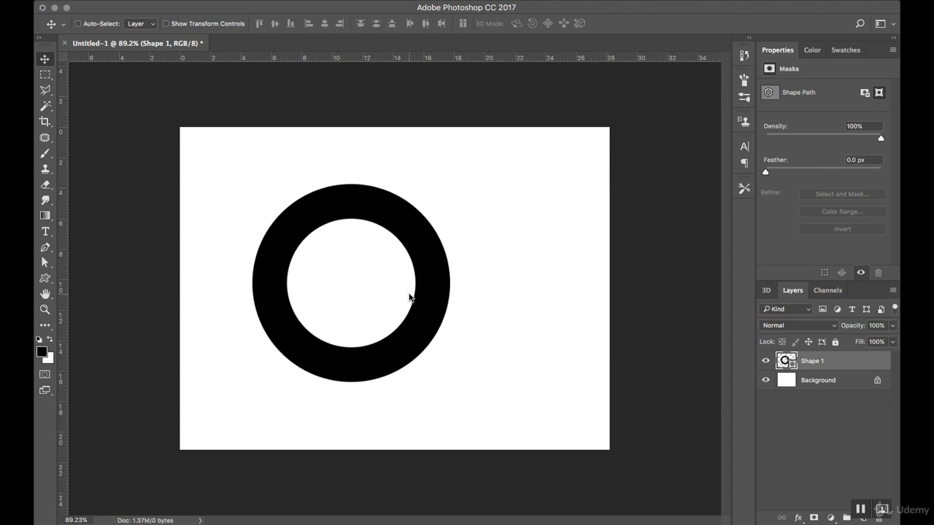
- Add a Gradient Overlay effect to the ring's shape layer
double_click(839, 364)
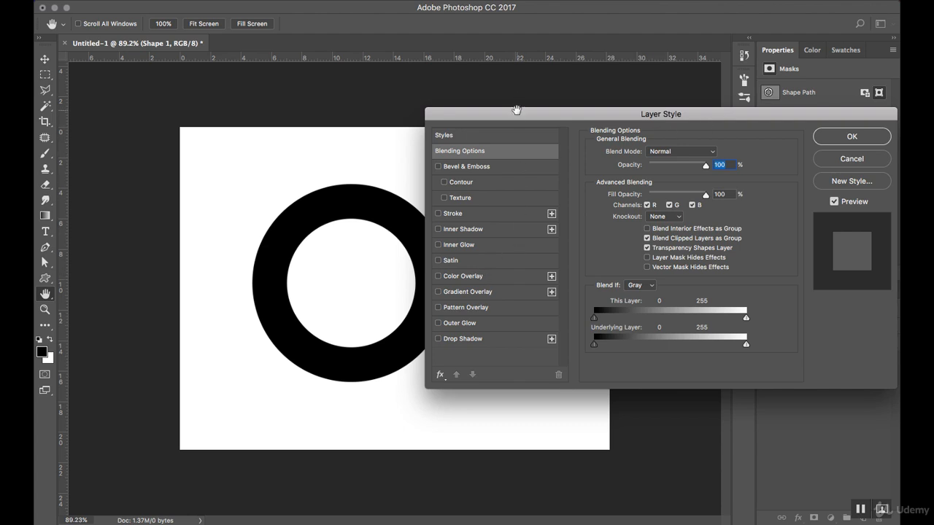
left_click_drag(517, 111, 592, 106)
left_click(555, 288)
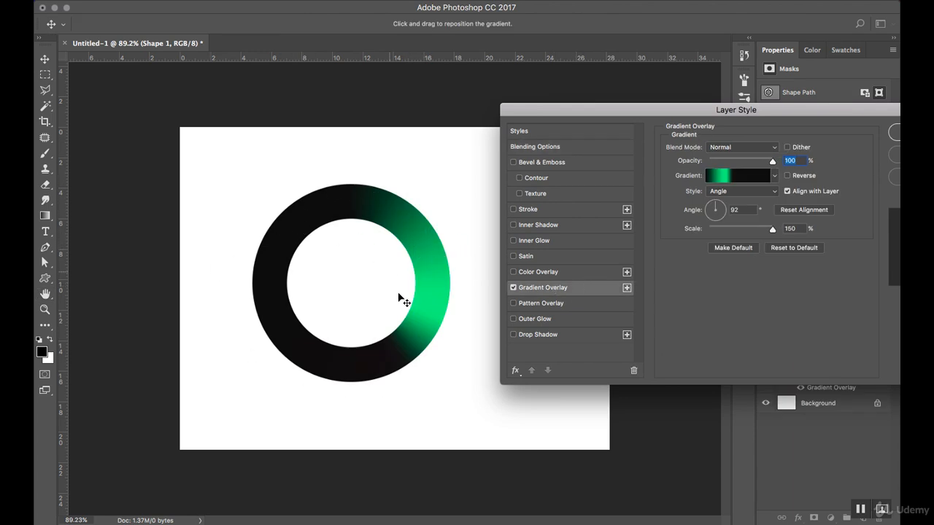
left_click(759, 181)
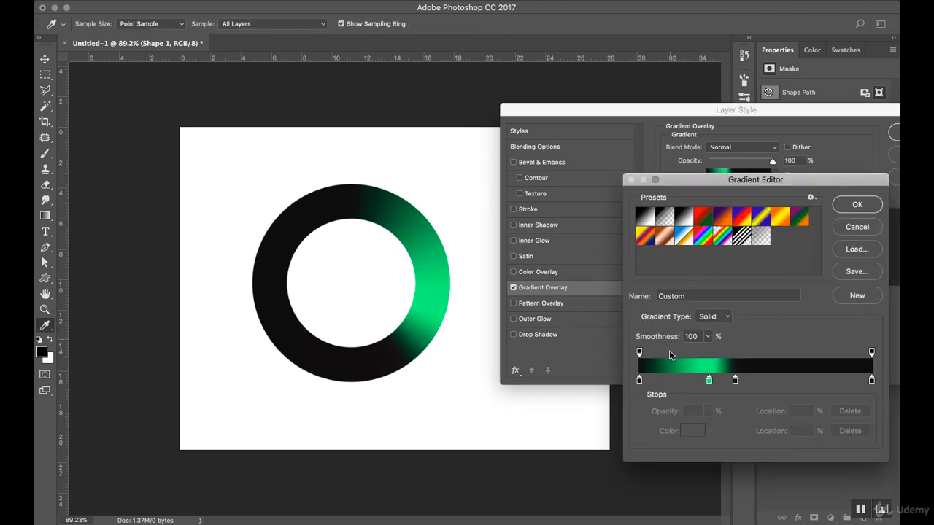
left_click(684, 217)
left_click(645, 218)
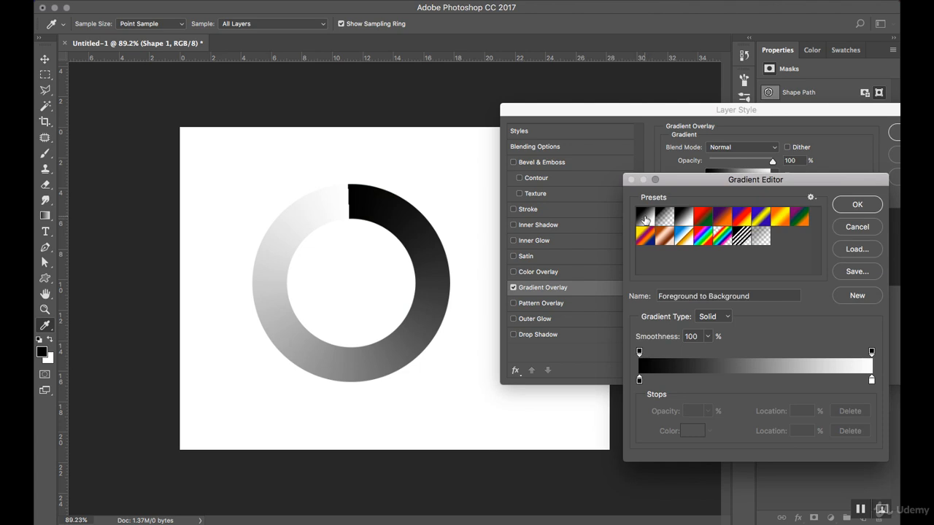
left_click(854, 234)
left_click(750, 192)
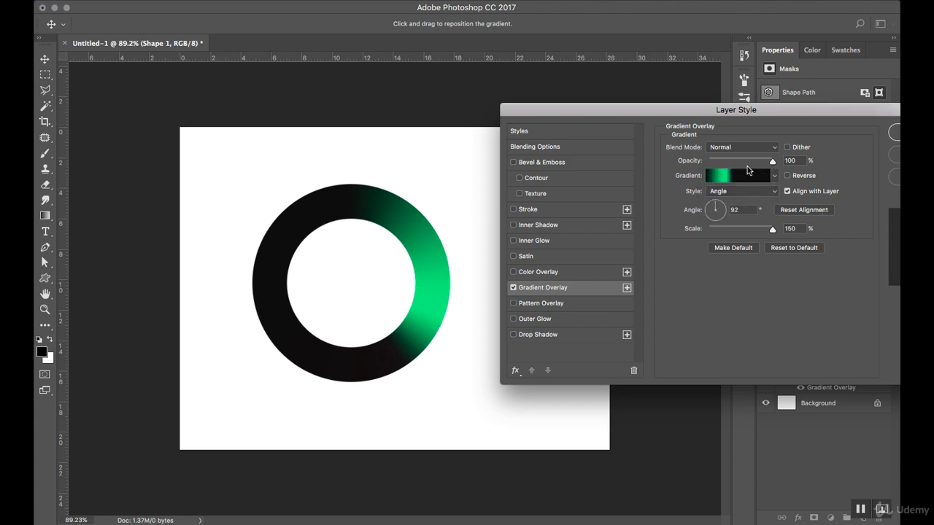
- Base the overlay gradient on the Foreground to Background preset and add black colour stops at 25% and 40%
left_click(736, 176)
left_click(683, 217)
left_click(646, 216)
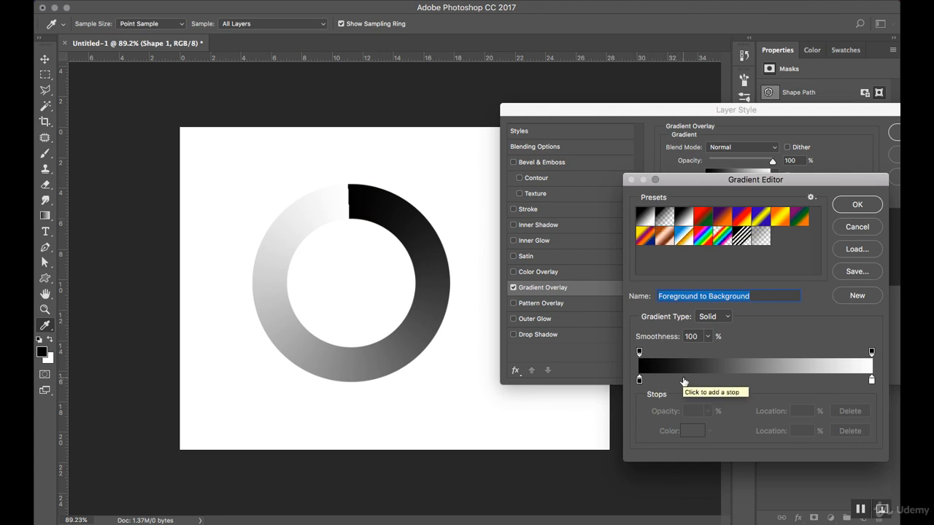
left_click(684, 380)
left_click_drag(684, 380, 697, 383)
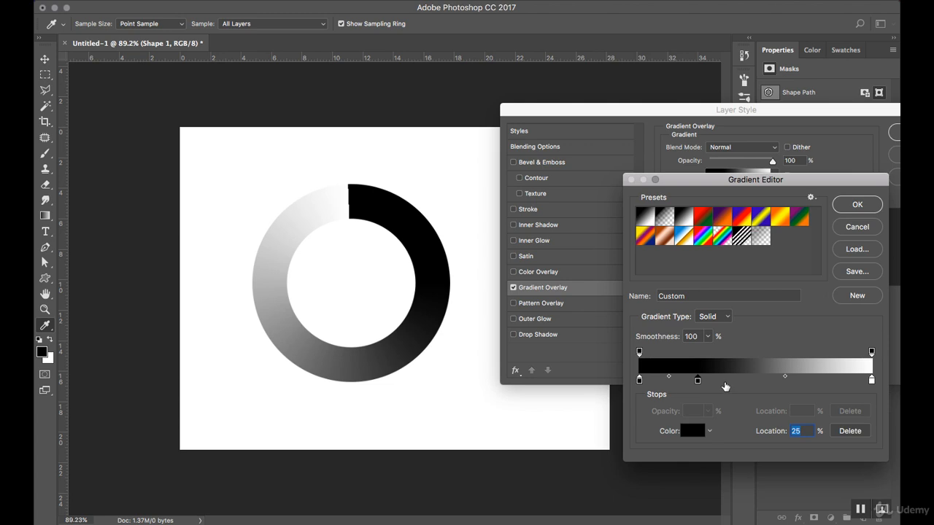
left_click(725, 380)
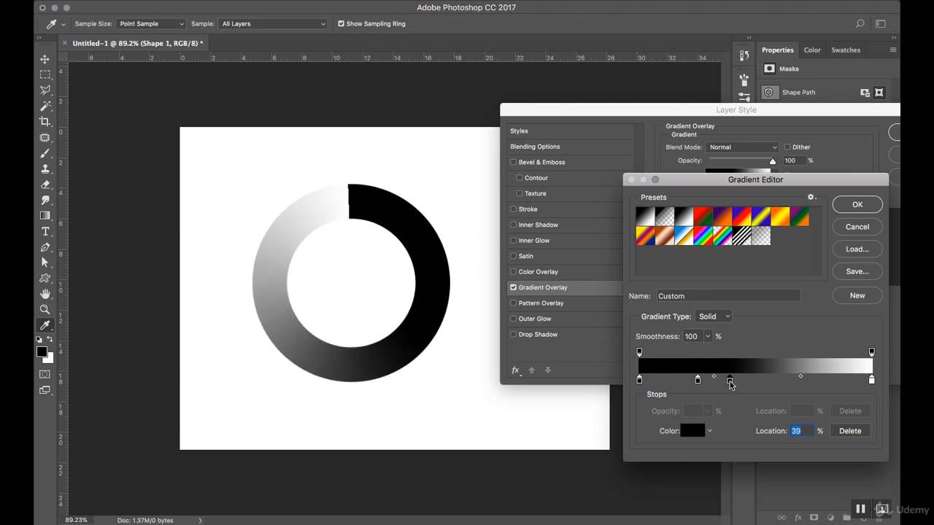
left_click_drag(732, 385, 734, 385)
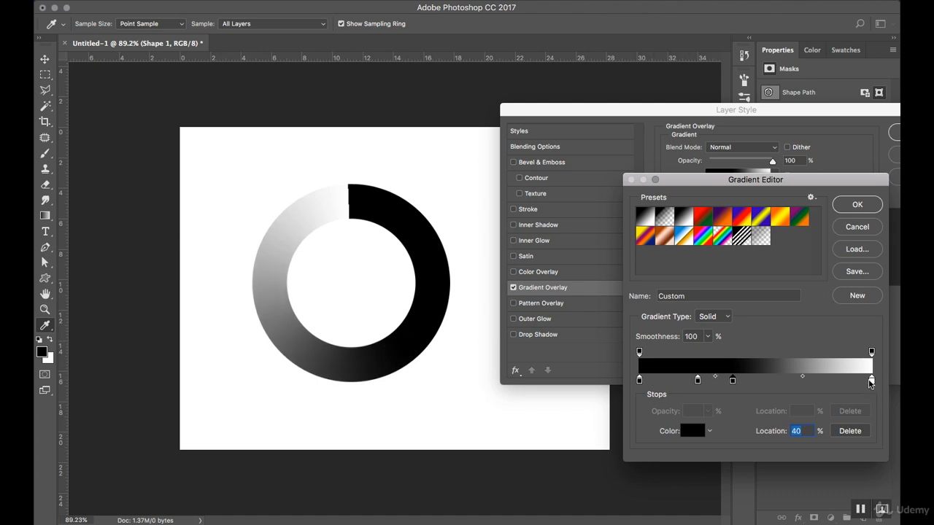
- Make the gradient's white end stop black and its 25% stop yellow (#f4ed2d), then accept the gradient
left_click(871, 381)
left_click(655, 363)
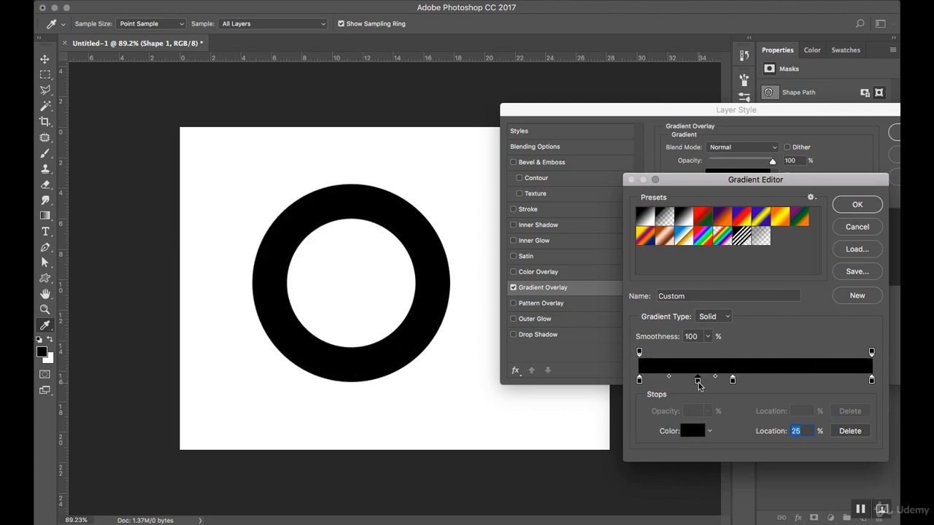
double_click(698, 383)
left_click(737, 259)
left_click_drag(705, 140, 690, 135)
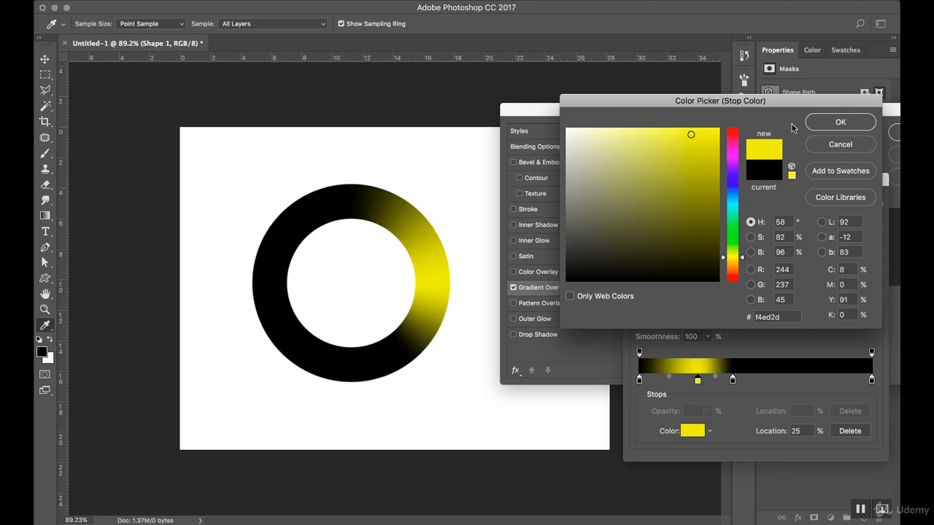
left_click(866, 126)
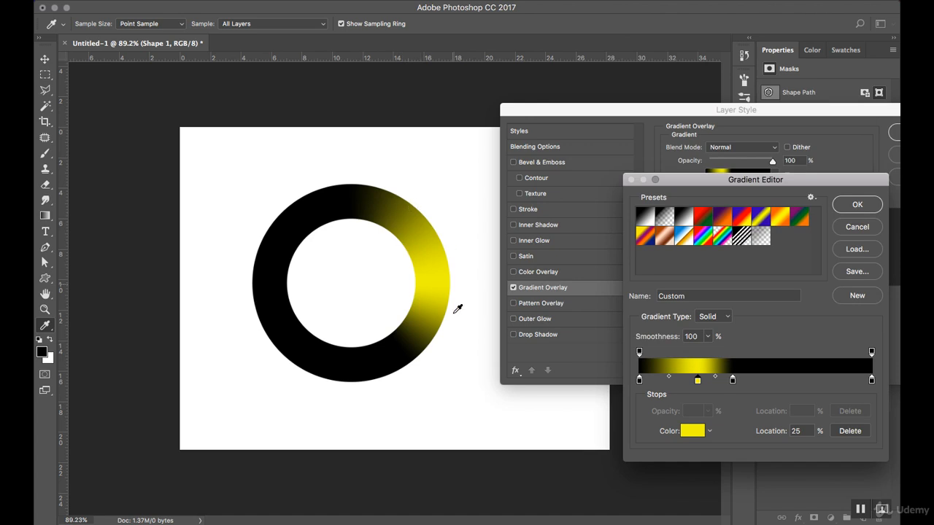
left_click(850, 206)
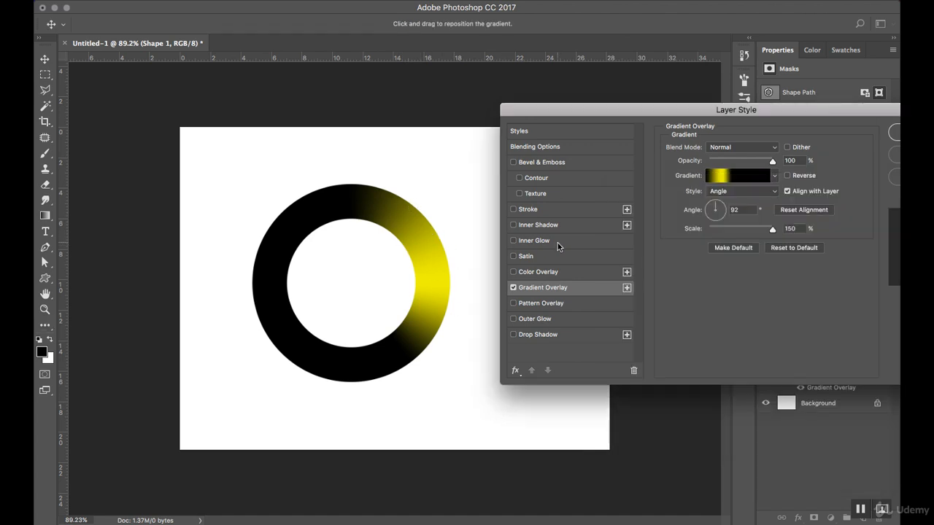
- Add an Inner Glow to the ring with Normal blend mode and the straight linear contour
left_click(541, 242)
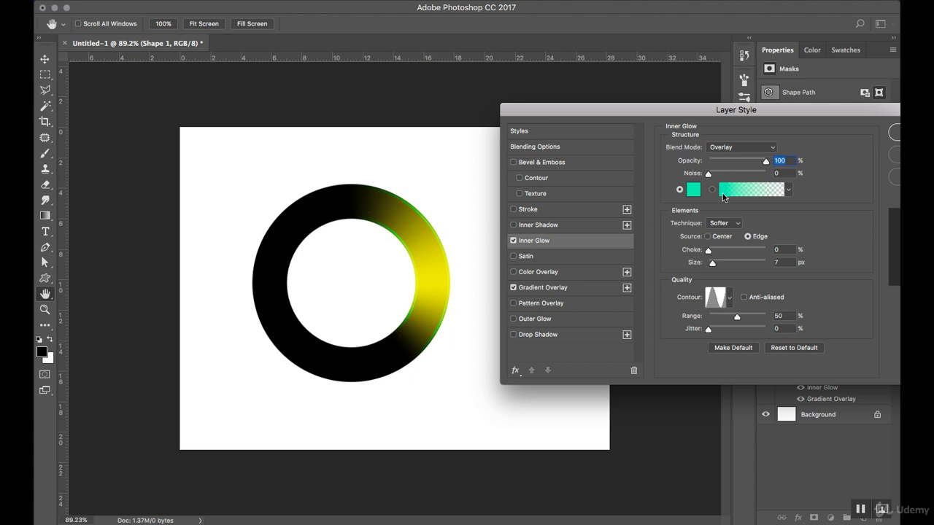
left_click(742, 148)
left_click(733, 18)
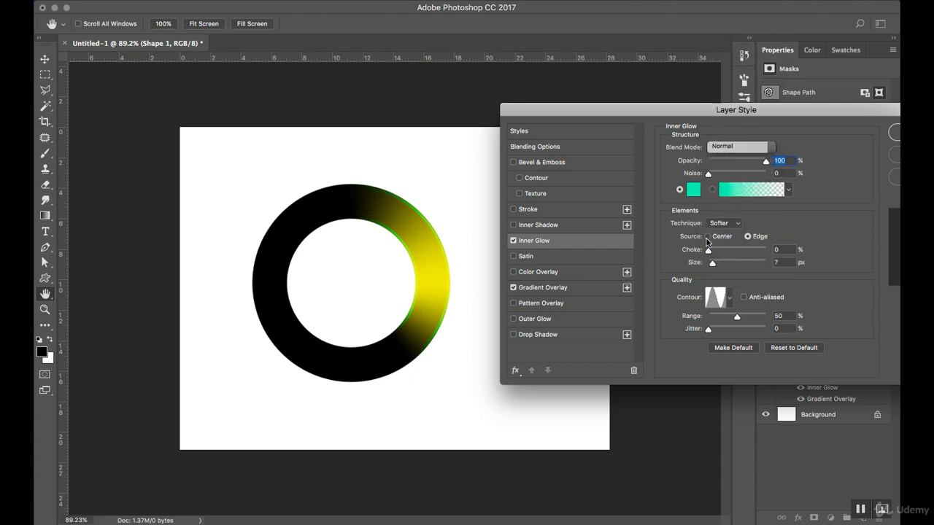
left_click(730, 299)
left_click(652, 325)
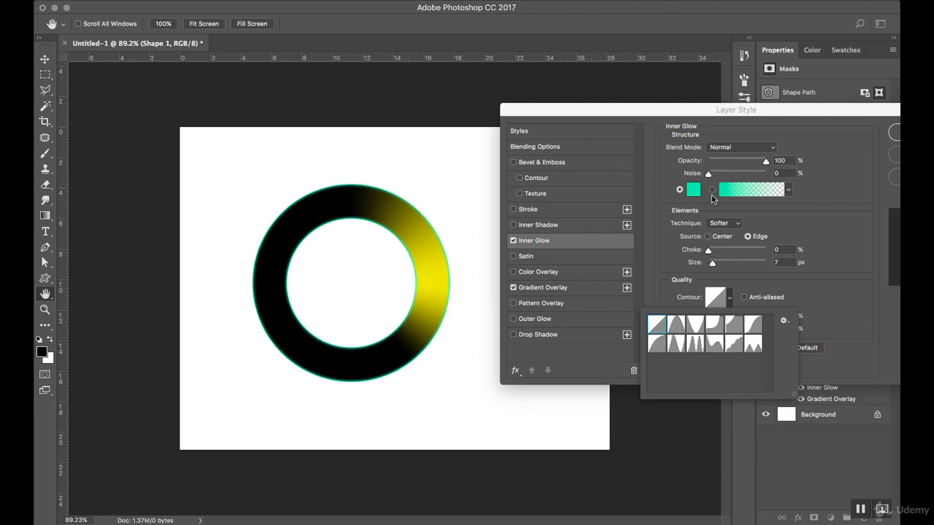
- Set the inner glow's colour to yellow-green (#ddee50) and its size to 8 px
left_click(693, 192)
left_click(693, 191)
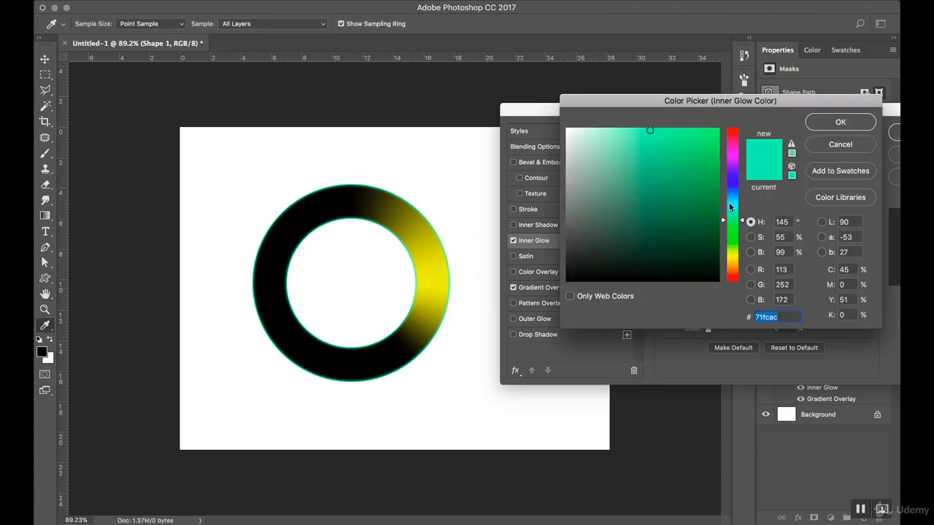
left_click(731, 251)
left_click_drag(687, 158, 667, 138)
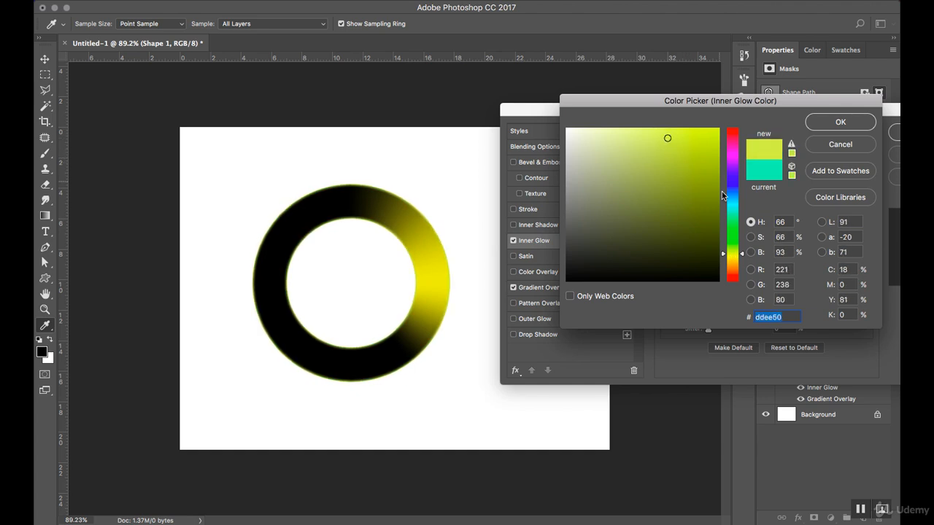
left_click(829, 123)
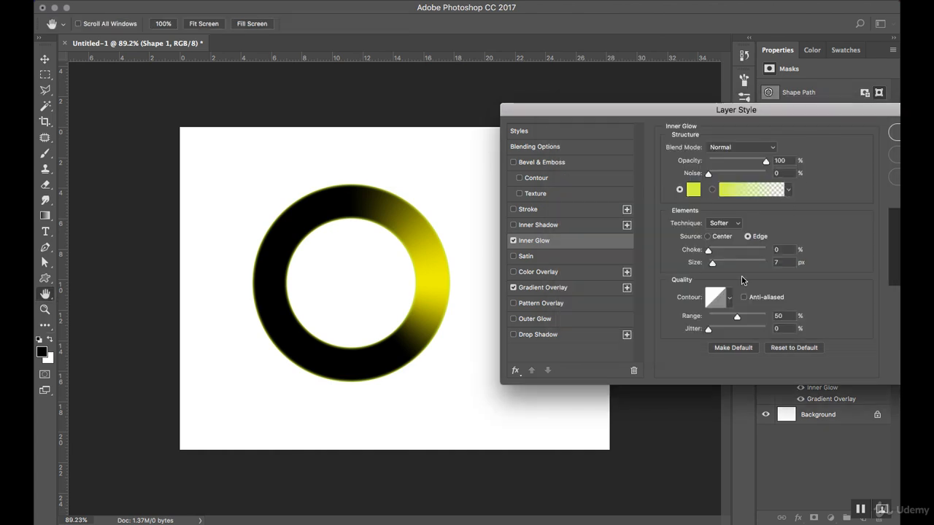
mouse_move(716, 269)
left_mouse_down()
mouse_move(730, 267)
mouse_move(716, 266)
left_mouse_up()
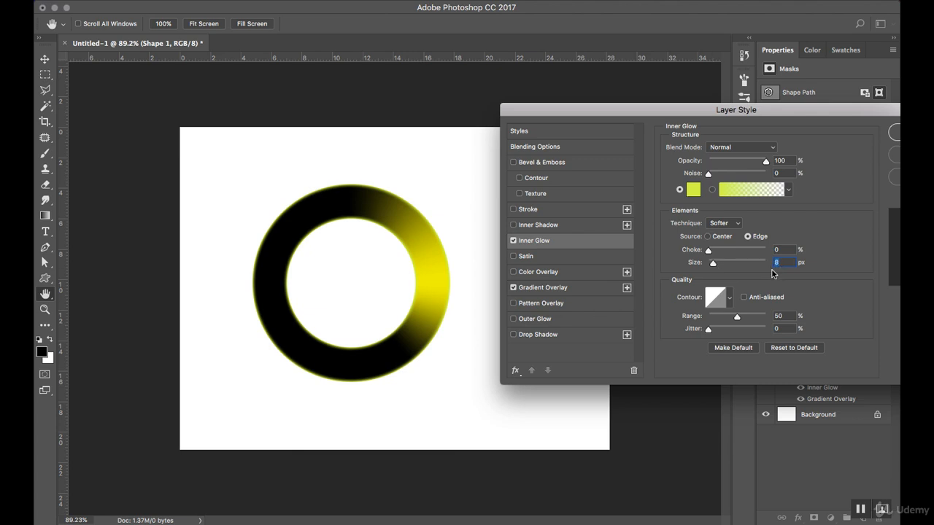
- Give the ring's inner glow the Ring contour and the Overlay blend mode, and accept the layer style
left_click(731, 299)
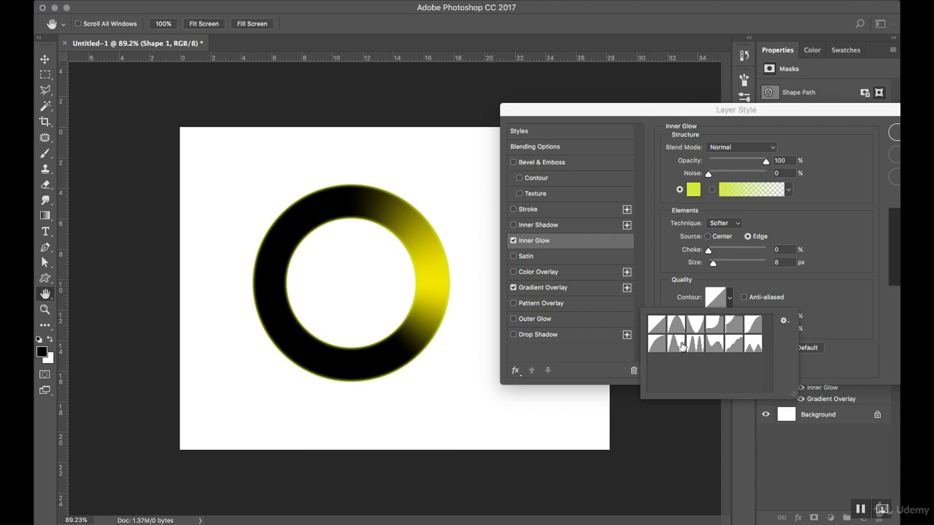
left_click(678, 344)
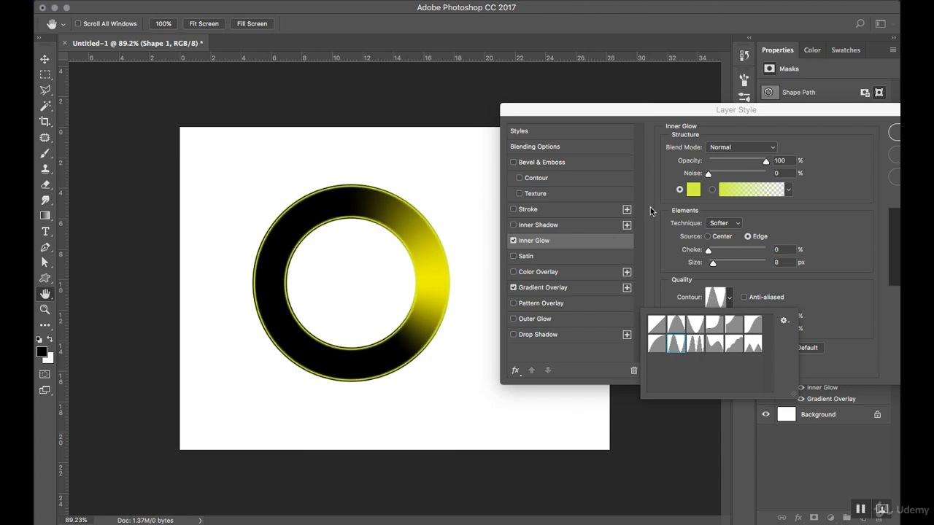
left_click(743, 145)
left_click(741, 147)
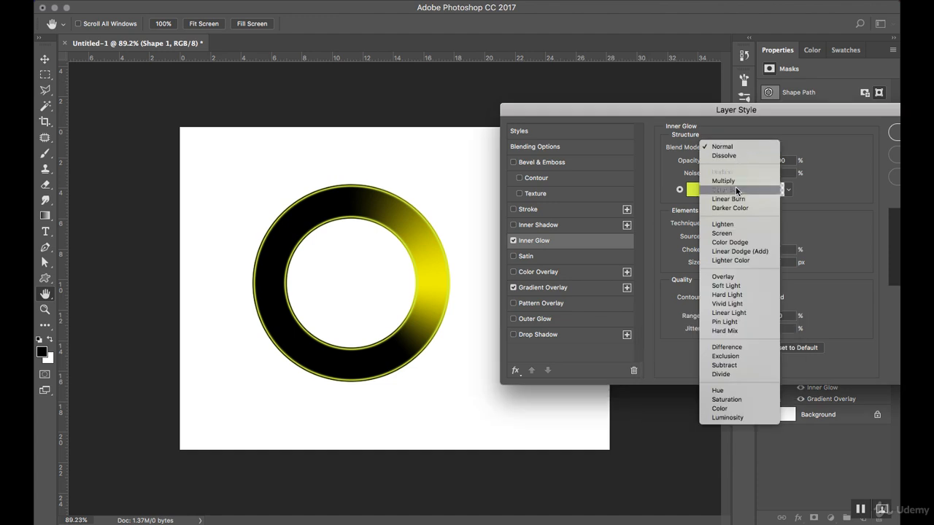
left_click(727, 277)
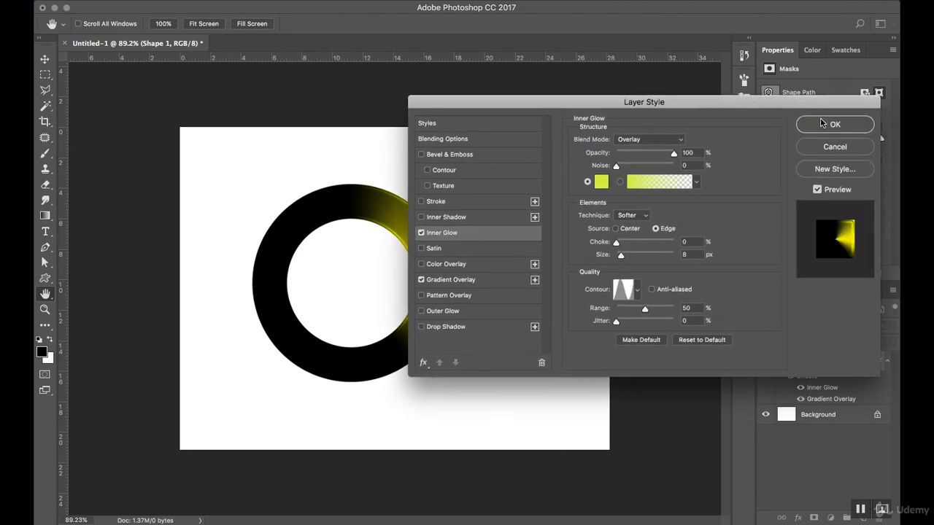
left_click(826, 125)
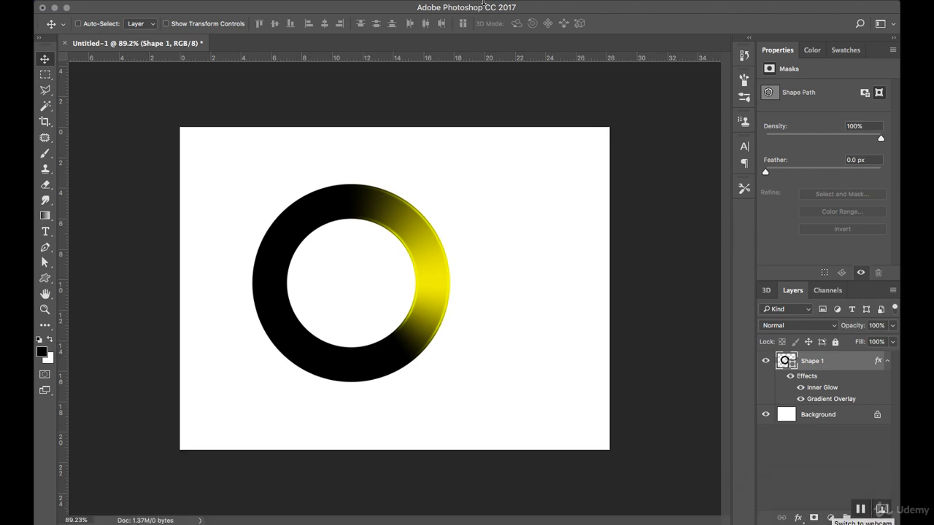
- Show the Timeline, expand the Shape 1 track's properties and end the work area at 01:10f
left_click(426, 4)
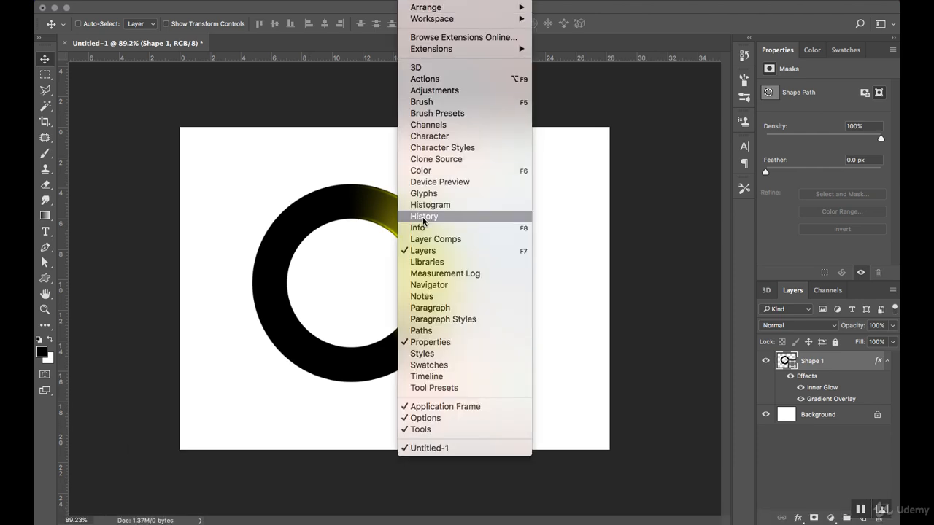
left_click(430, 377)
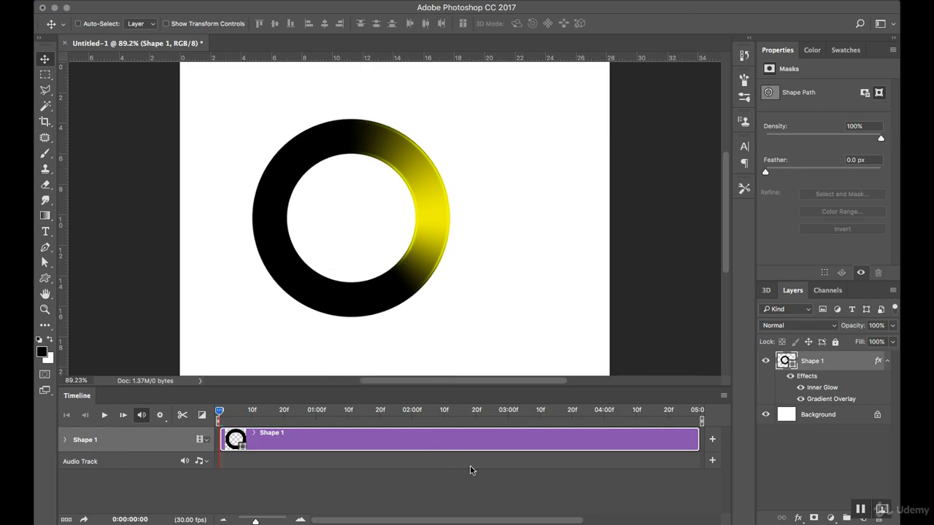
left_click(65, 440)
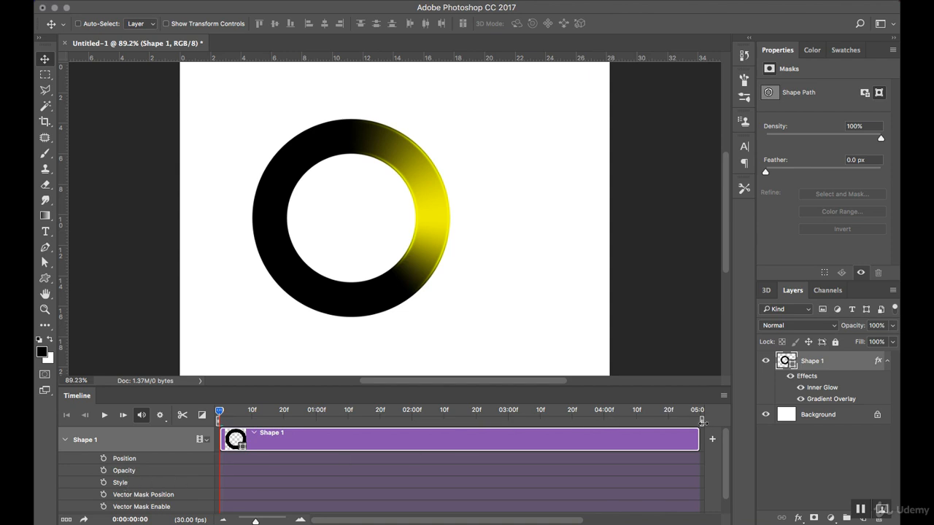
left_click_drag(702, 421, 413, 434)
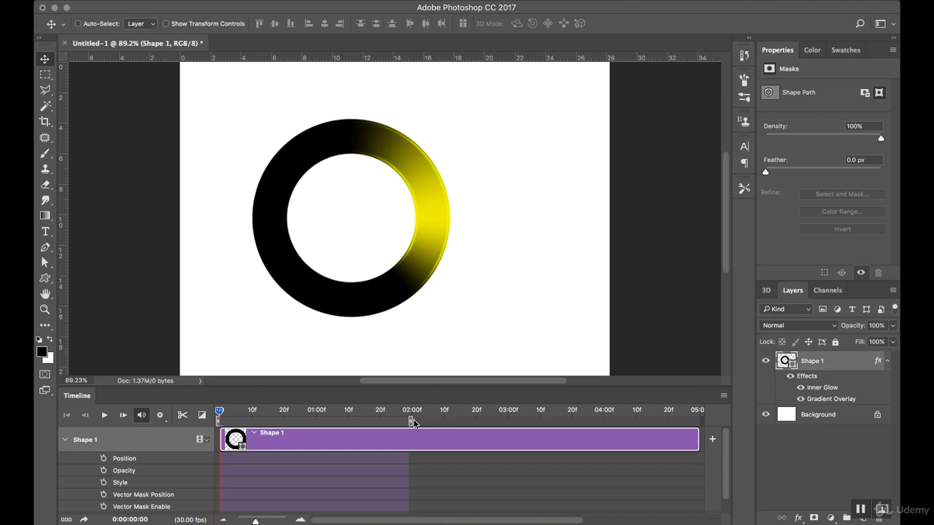
left_click_drag(411, 421, 284, 422)
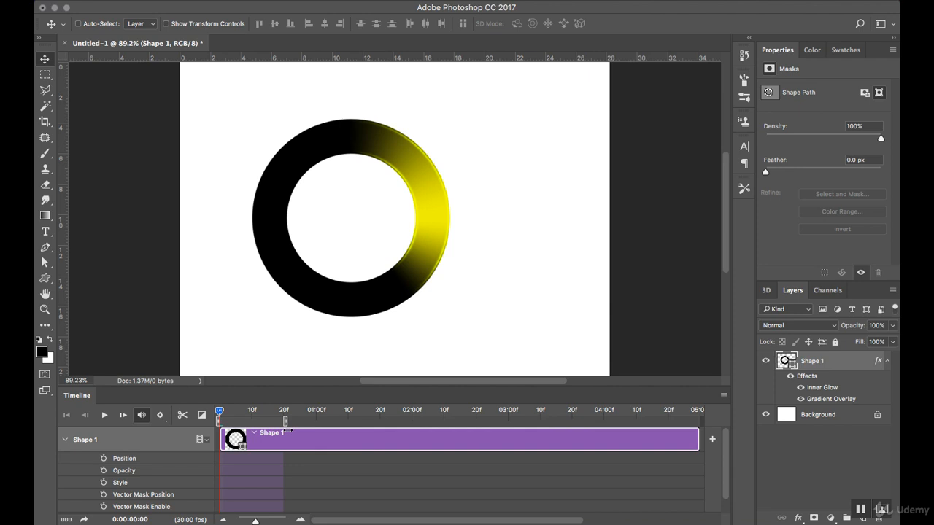
left_click_drag(286, 423, 381, 423)
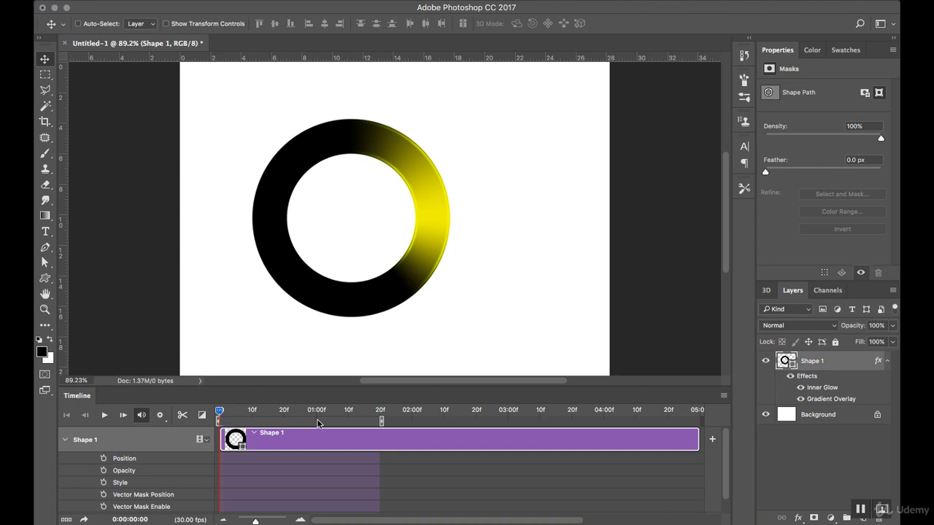
left_click_drag(381, 422, 349, 421)
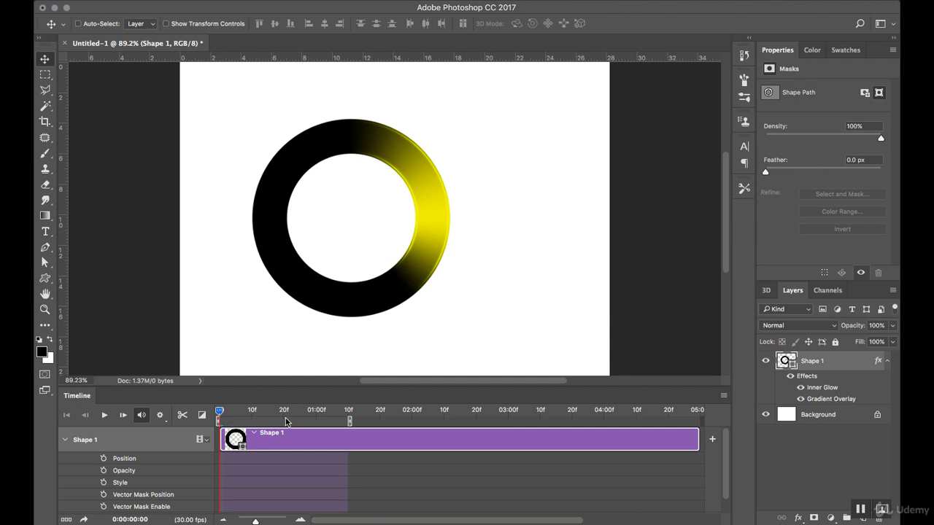
left_click(103, 483)
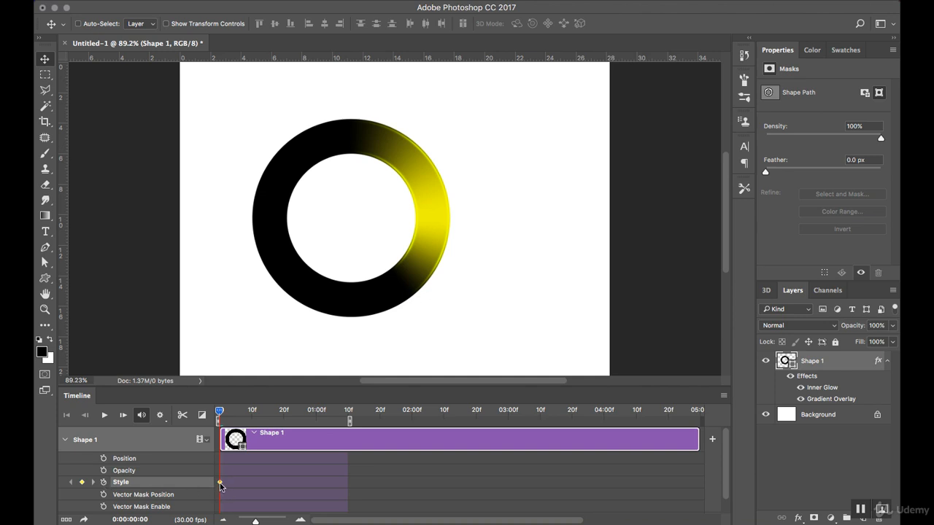
left_click_drag(223, 416, 285, 421)
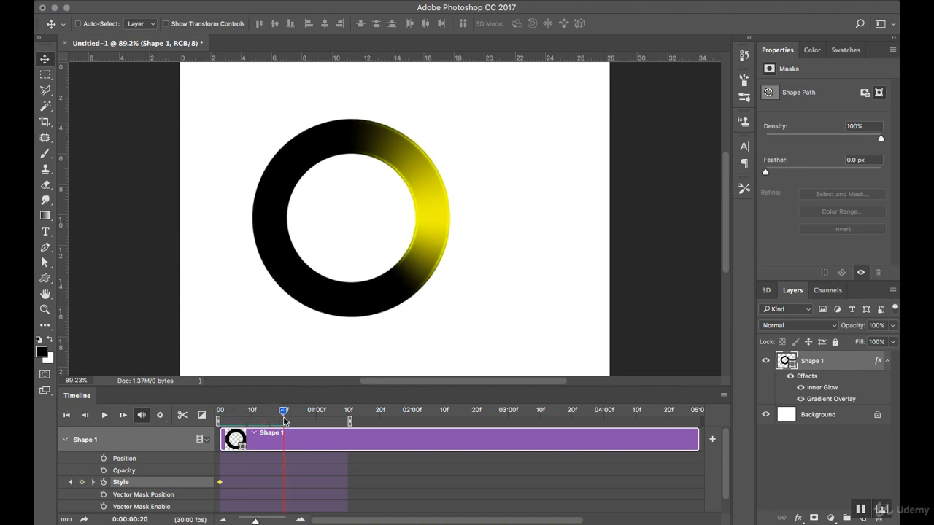
double_click(832, 399)
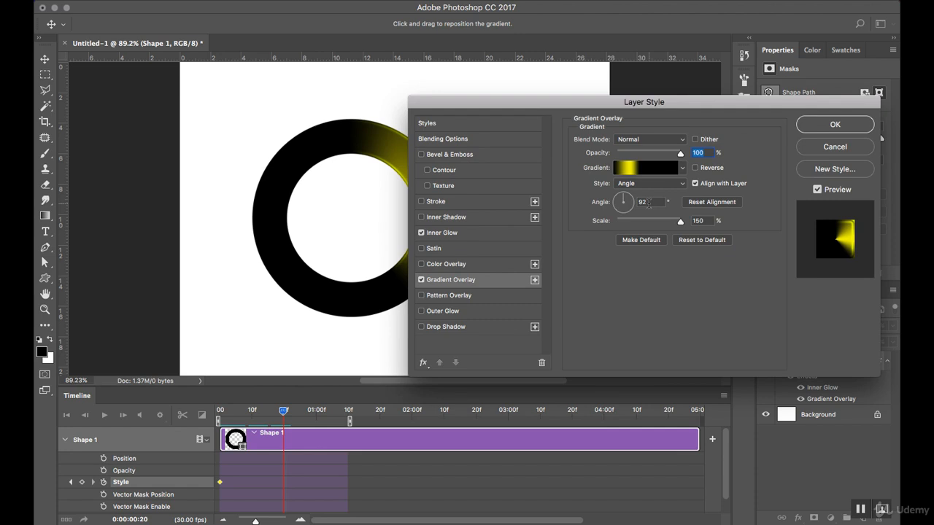
left_click(826, 149)
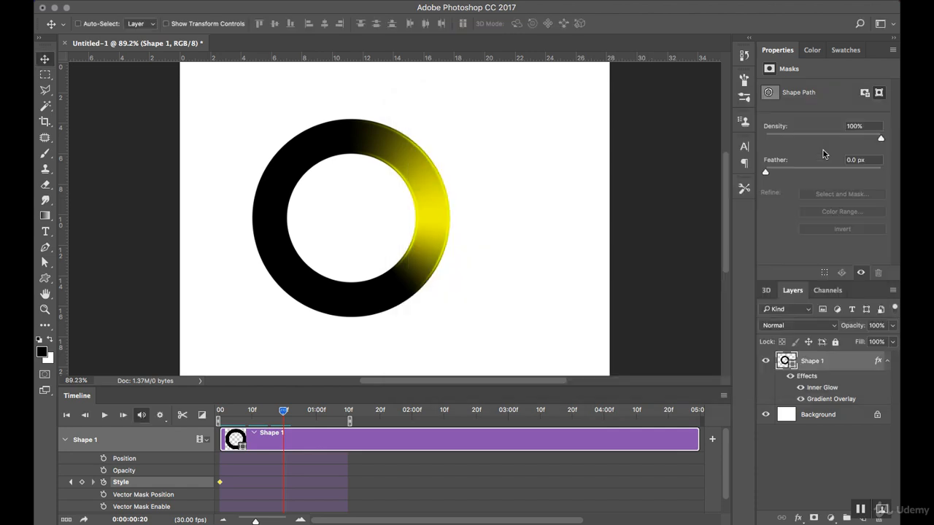
key("super+z")
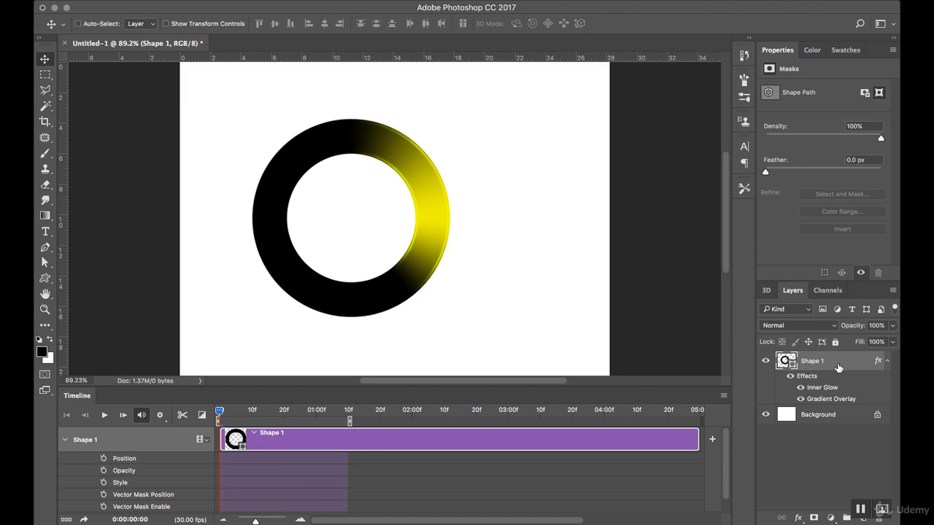
- Set the ring's gradient overlay angle to 90° and add a Style keyframe at the start of the timeline
double_click(837, 371)
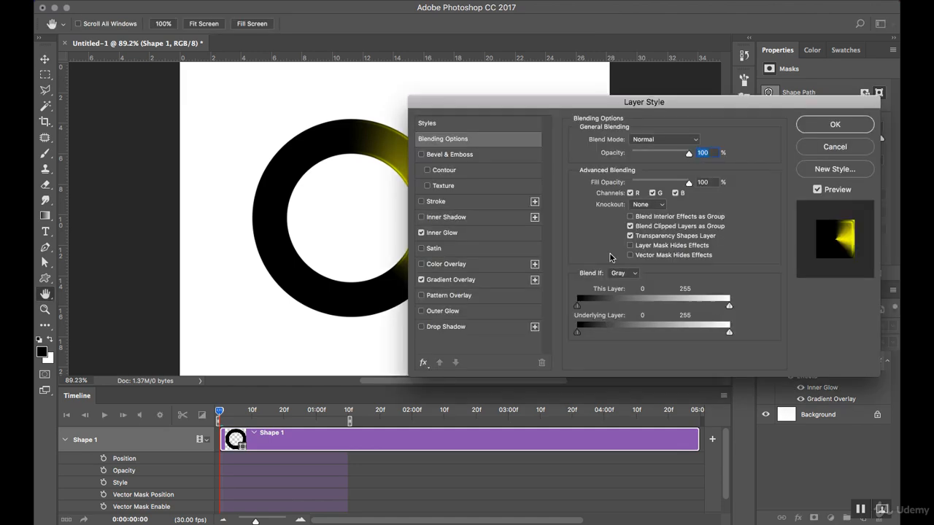
left_click(468, 281)
left_click(659, 203)
type("90")
left_click(835, 125)
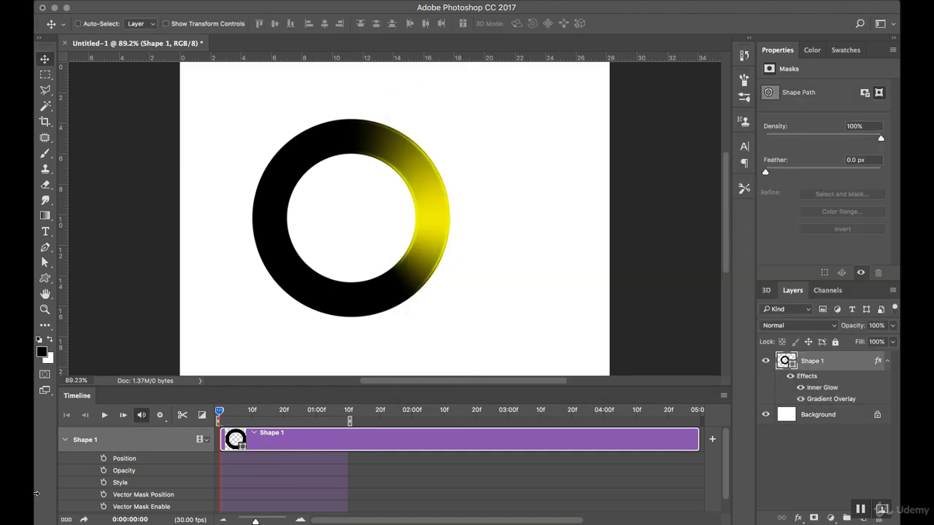
left_click(104, 483)
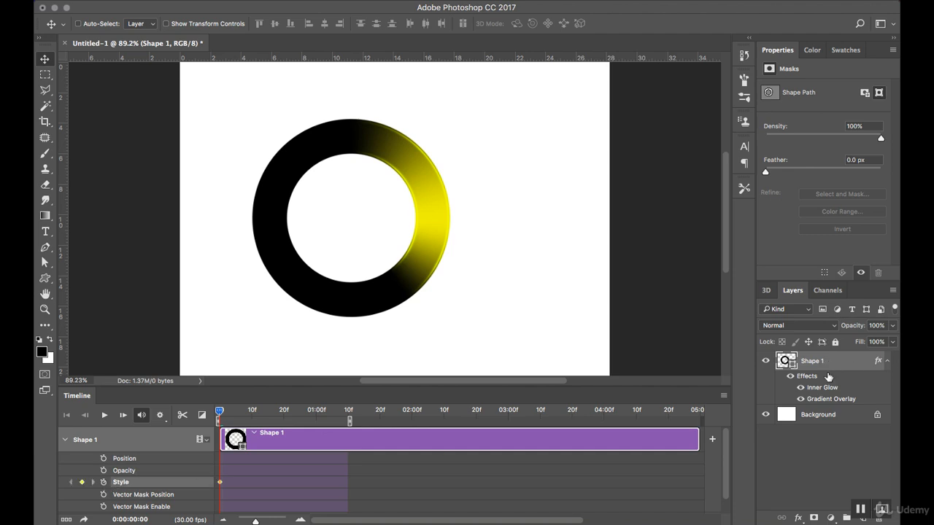
- Keyframe the ring's gradient overlay angle at -89° at frame 20 (0:00:00:20)
left_click_drag(221, 414, 284, 416)
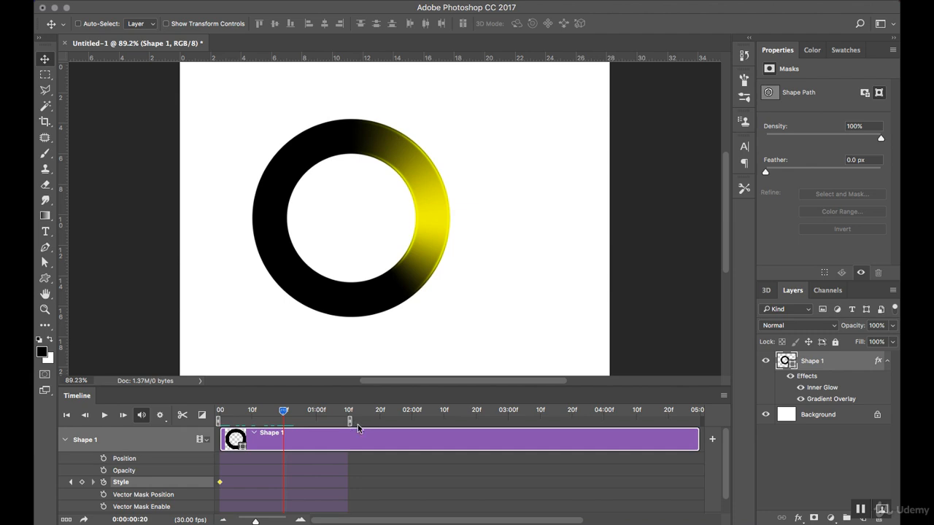
double_click(832, 399)
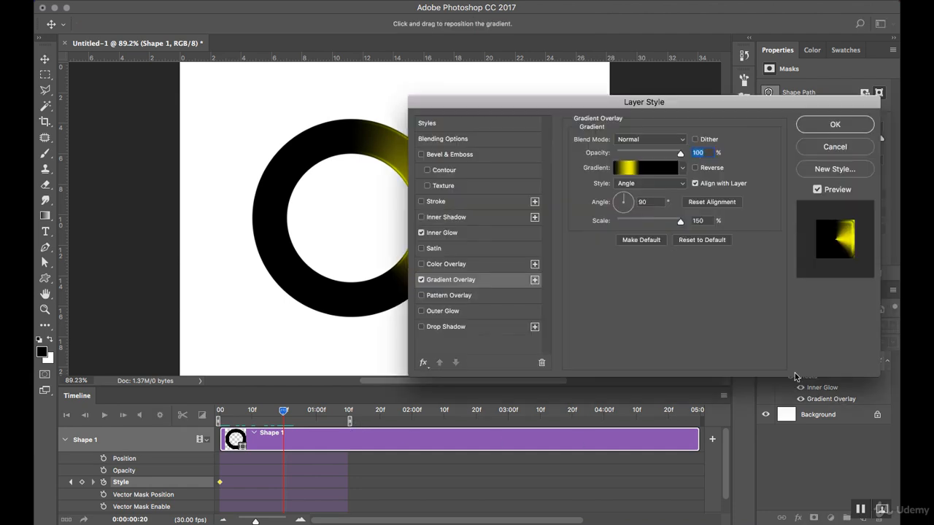
left_click(646, 202)
type("0")
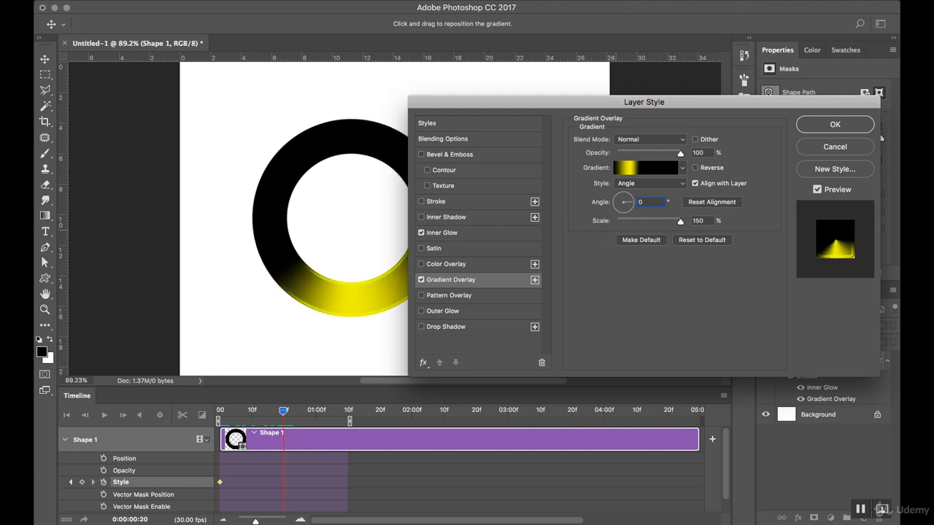
type("-89")
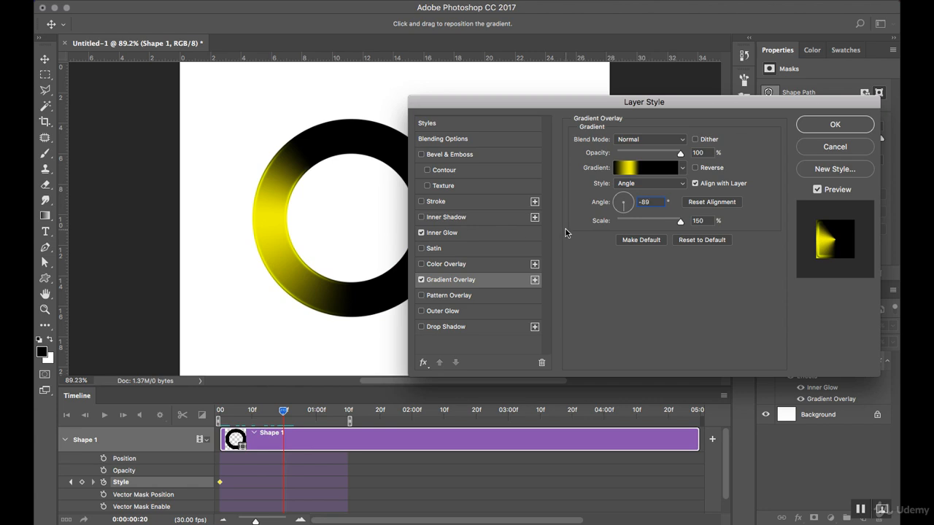
left_click(835, 124)
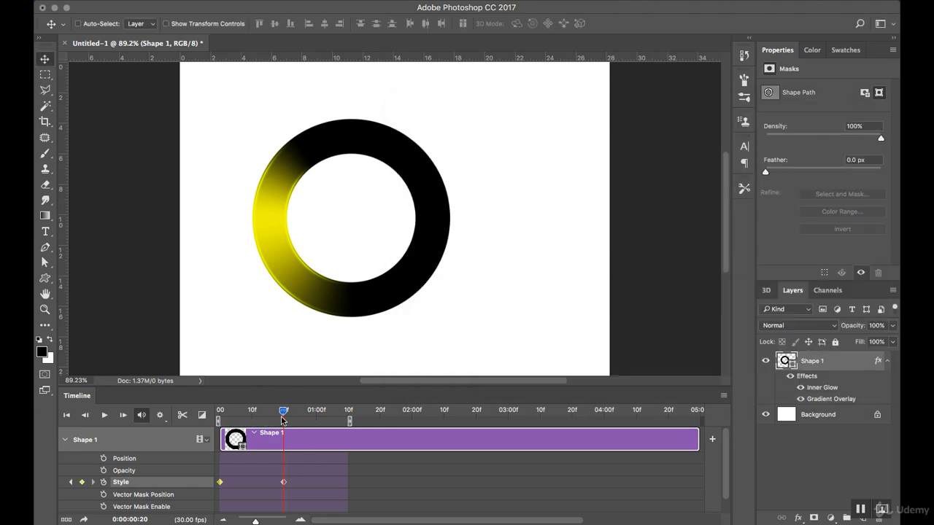
- End the work area at 0:00:01:08 and keyframe the ring's gradient overlay angle at 92° there
left_click_drag(284, 416, 348, 421)
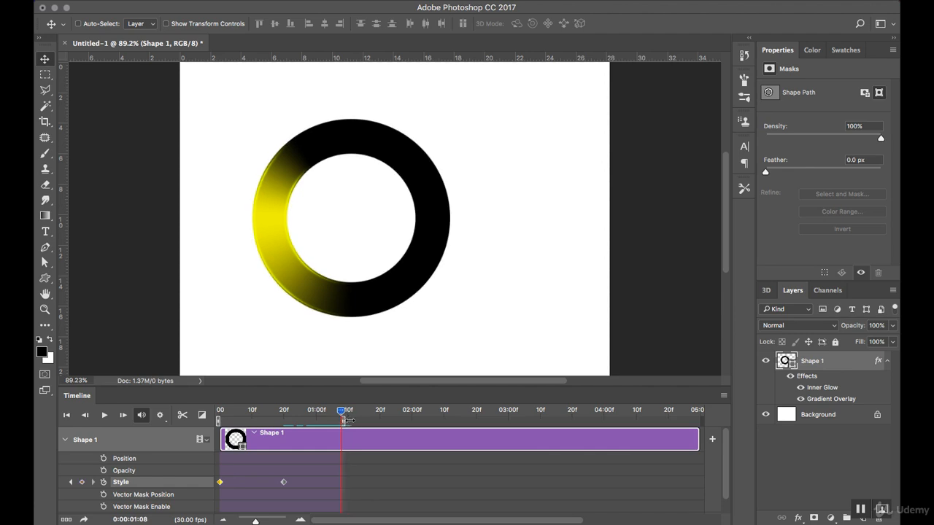
double_click(840, 399)
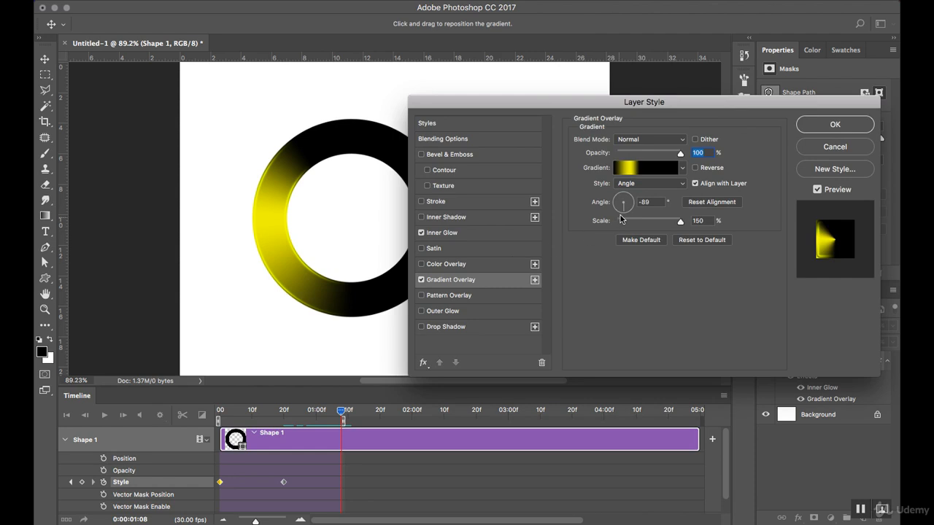
left_click_drag(656, 202, 638, 202)
type("92")
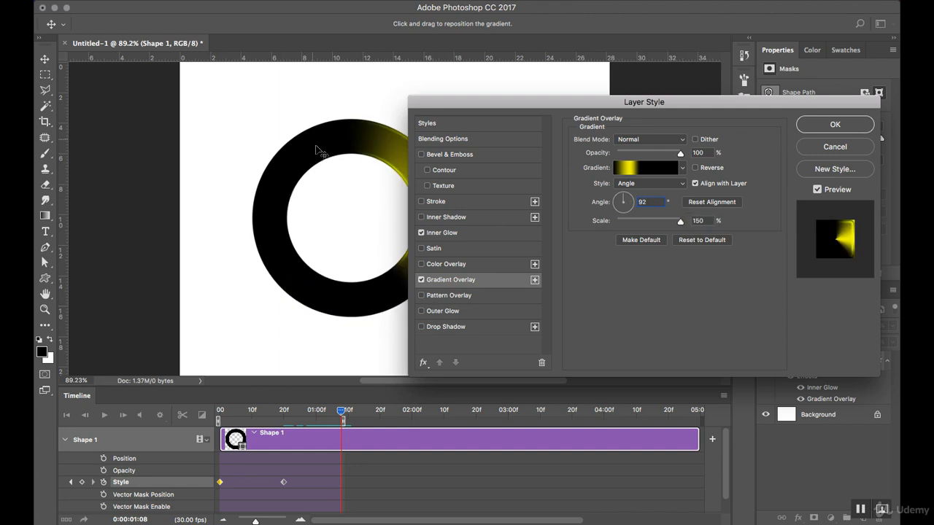
left_click(830, 128)
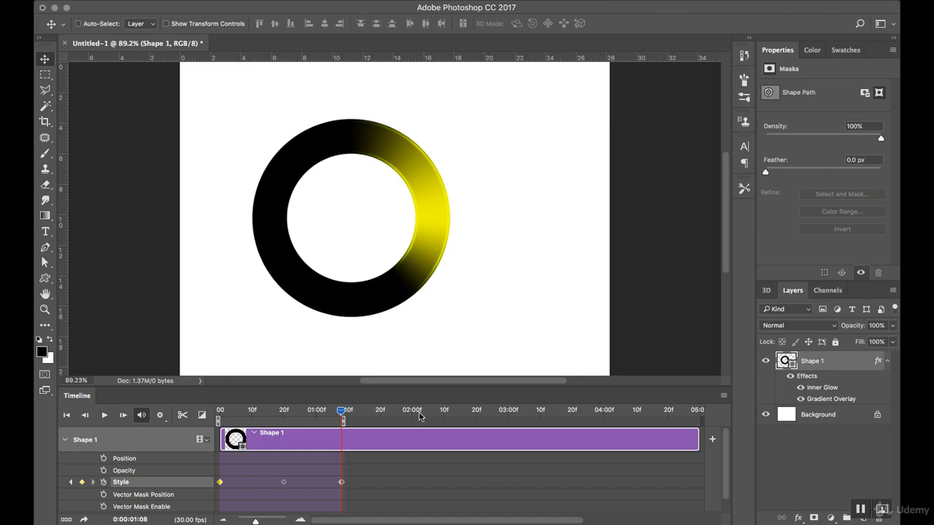
- Check the Loop Playback option and play the ring's light animation
left_click(723, 395)
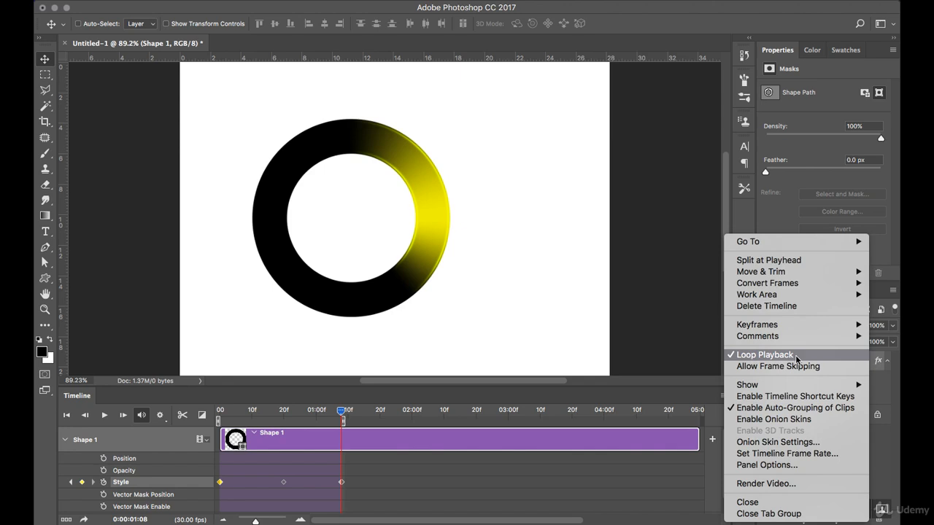
left_click(103, 421)
left_click(103, 421)
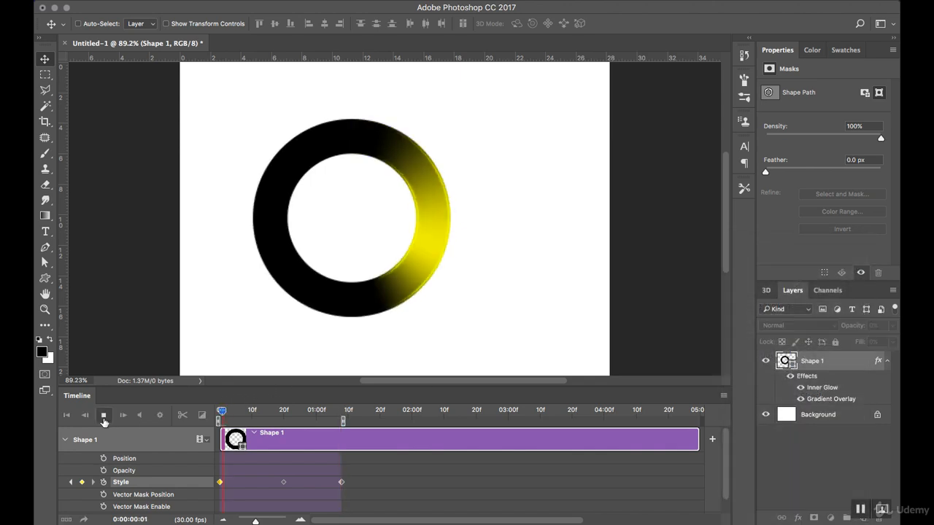